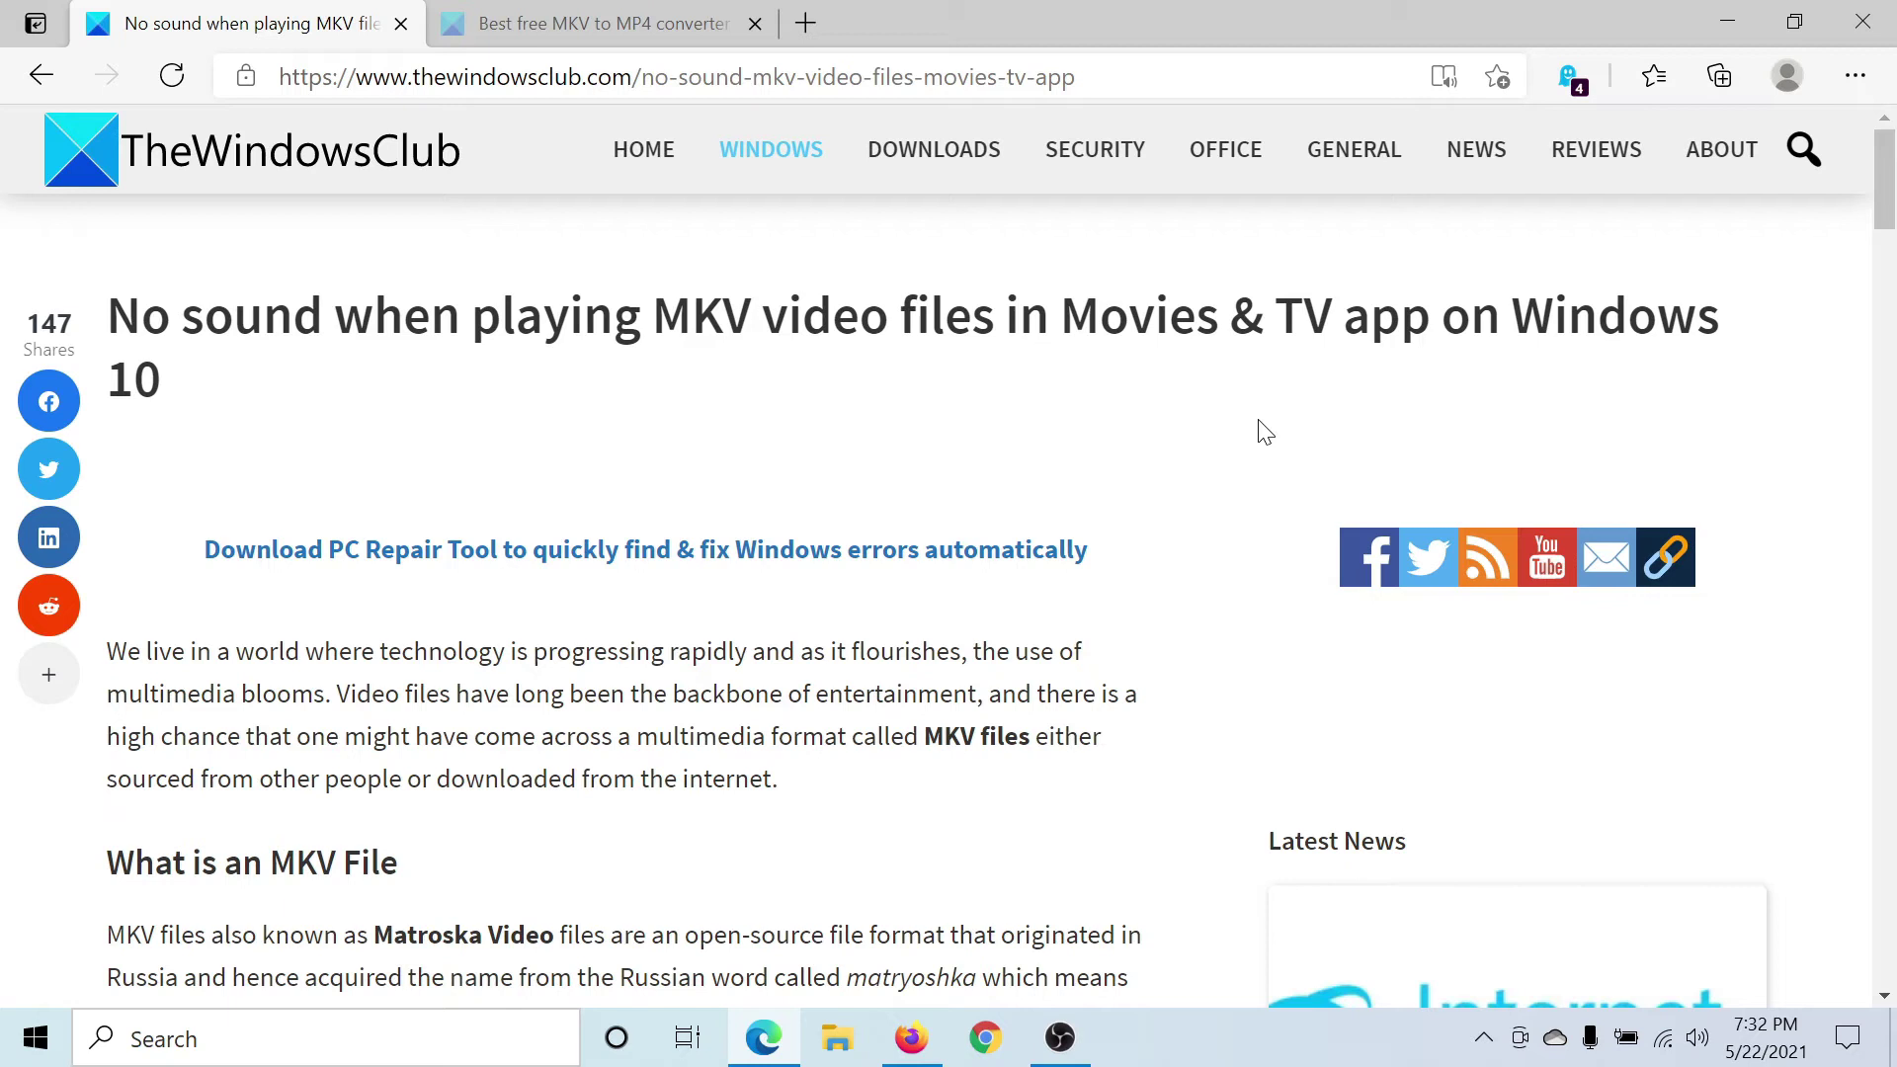
scroll(953, 642, "down", 8)
scroll(953, 642, "down", 5)
scroll(952, 641, "down", 3)
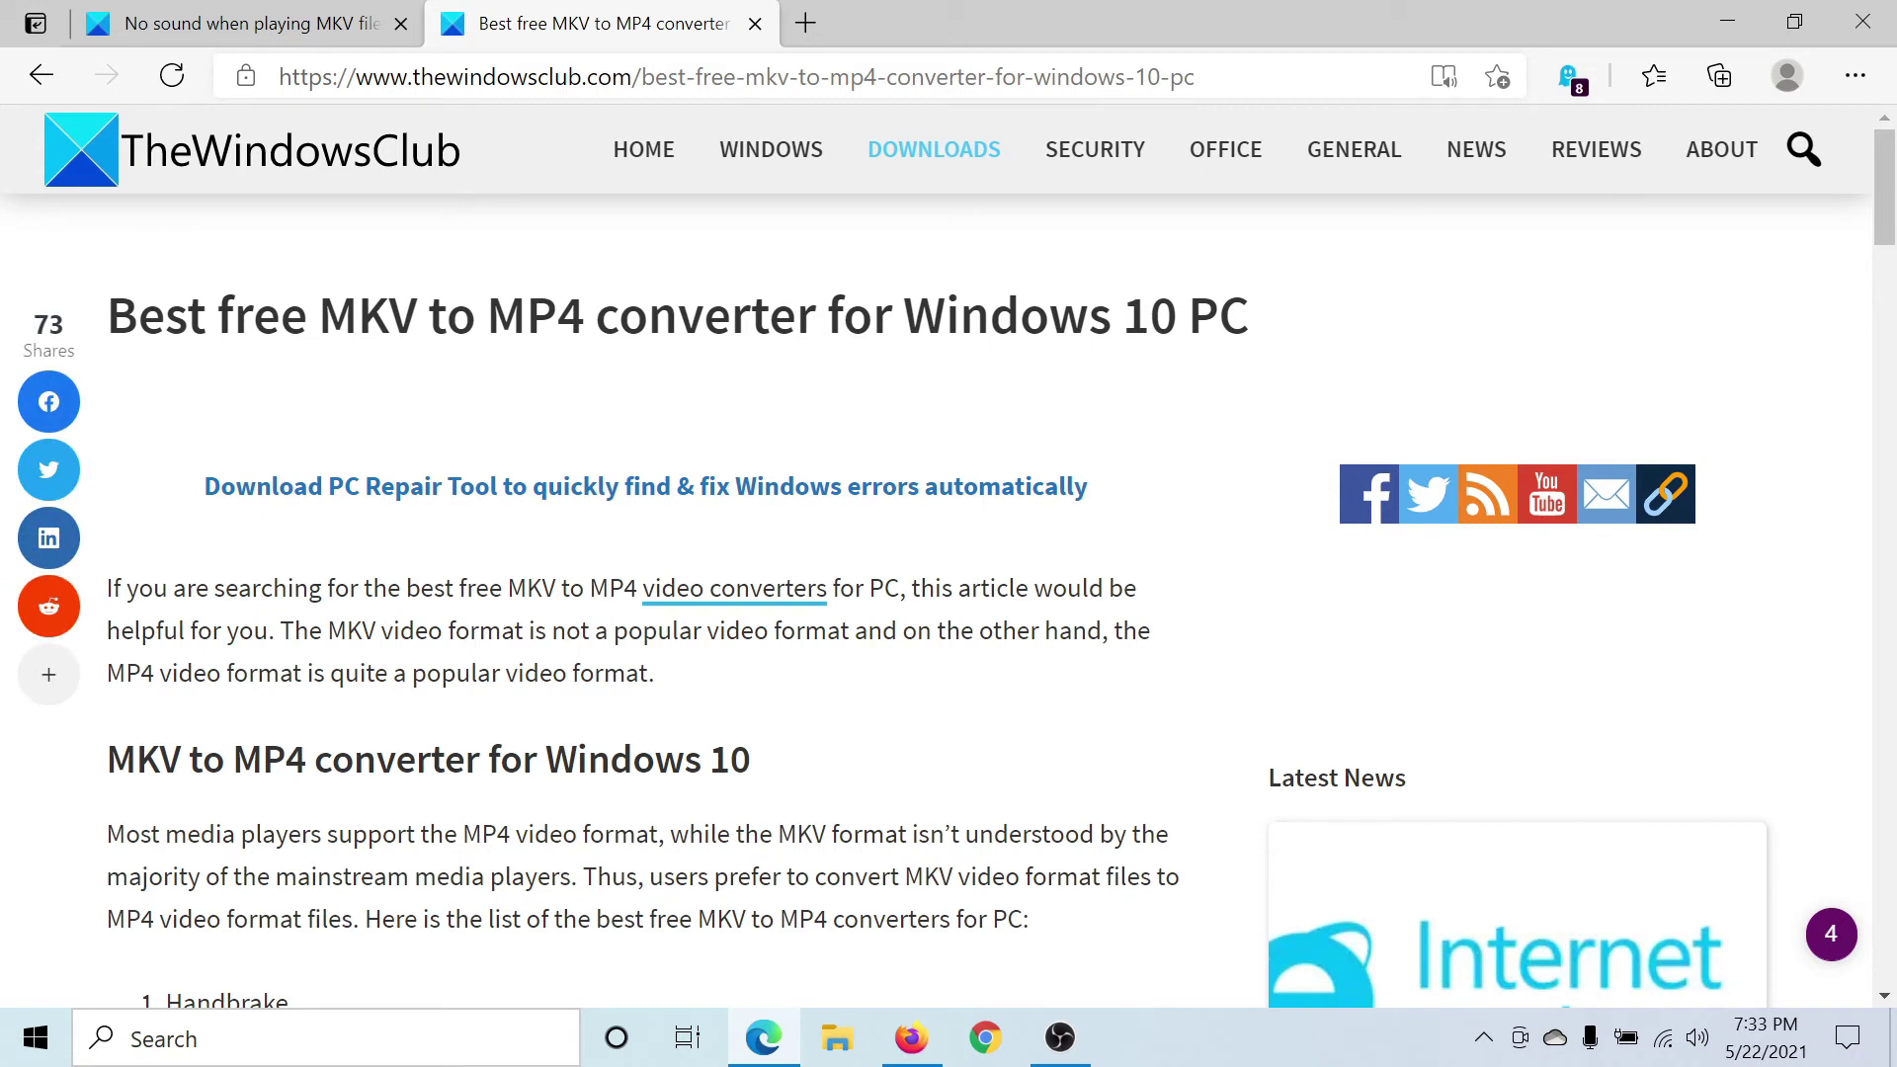
Switch back to the 'No sound when playing MKV video files in Movies & TV app' article tab
left_click(248, 22)
scroll(682, 507, "up", 10)
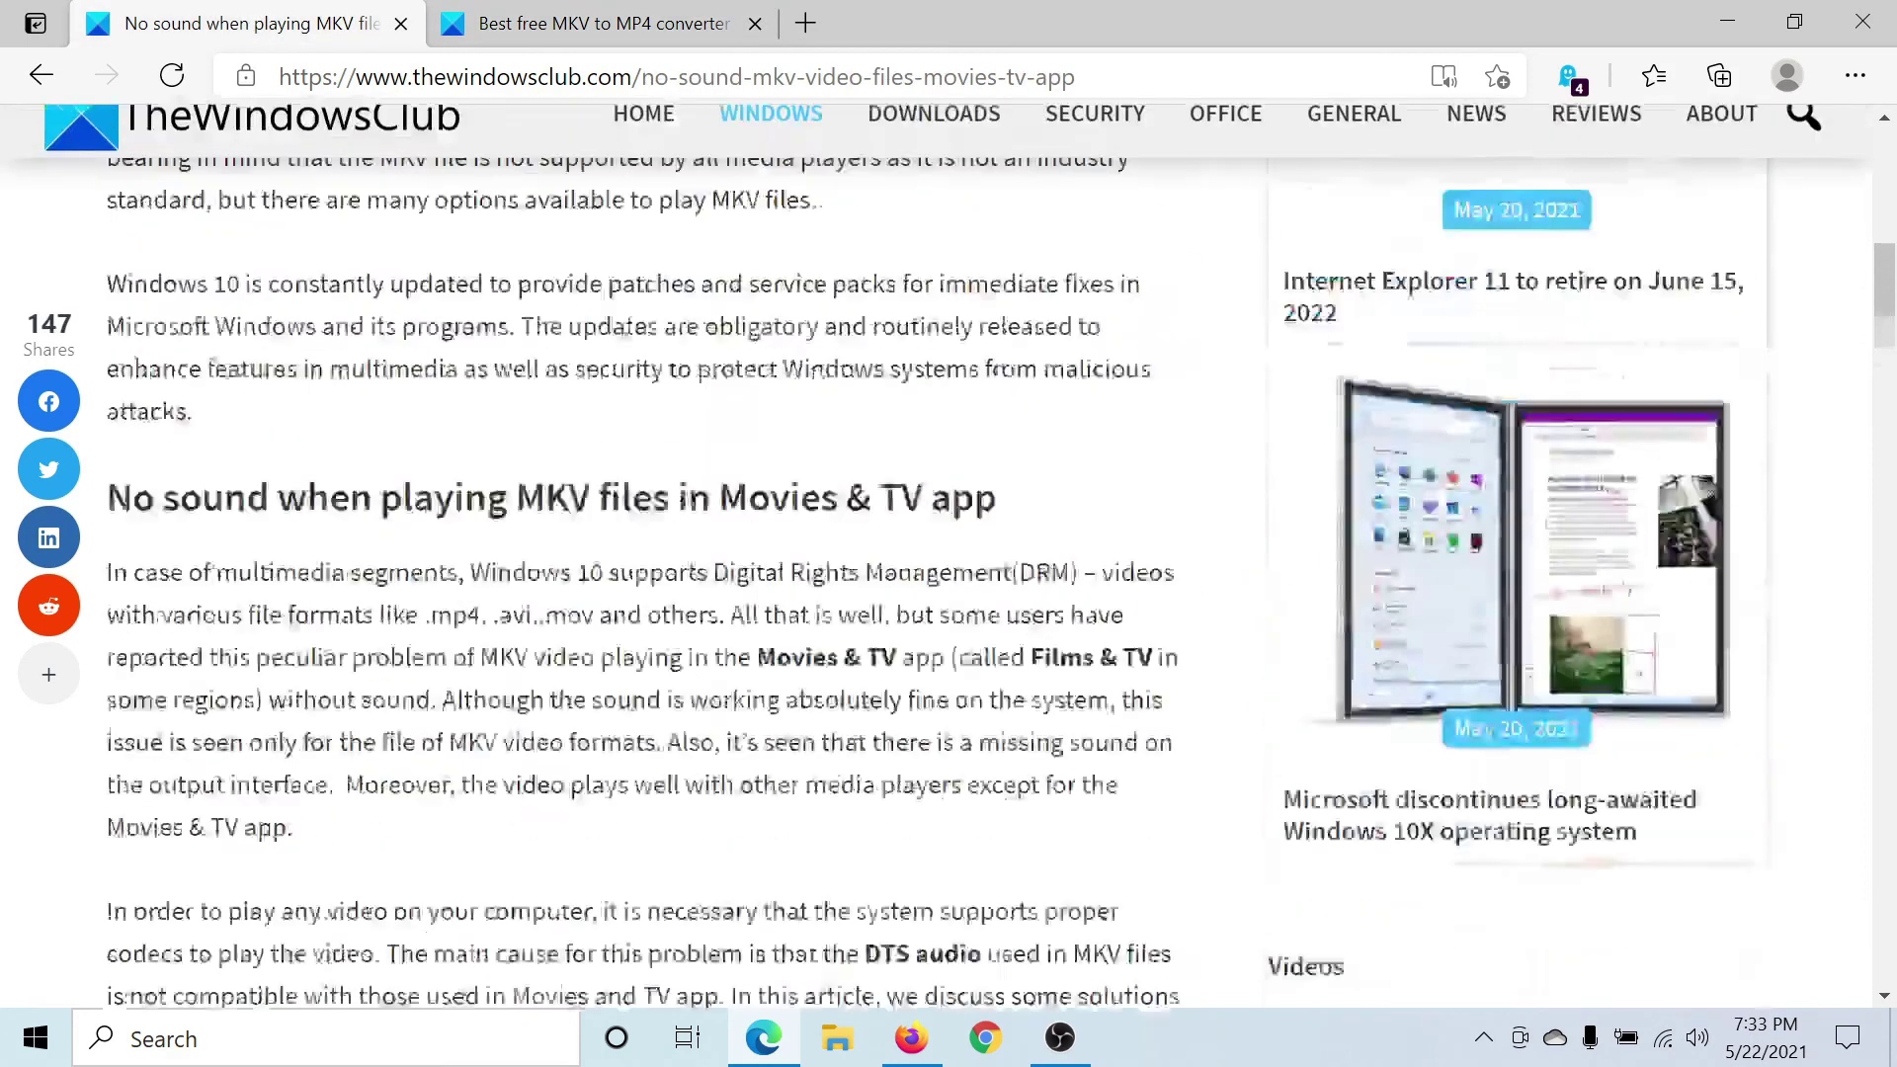
scroll(682, 507, "up", 5)
scroll(683, 508, "up", 3)
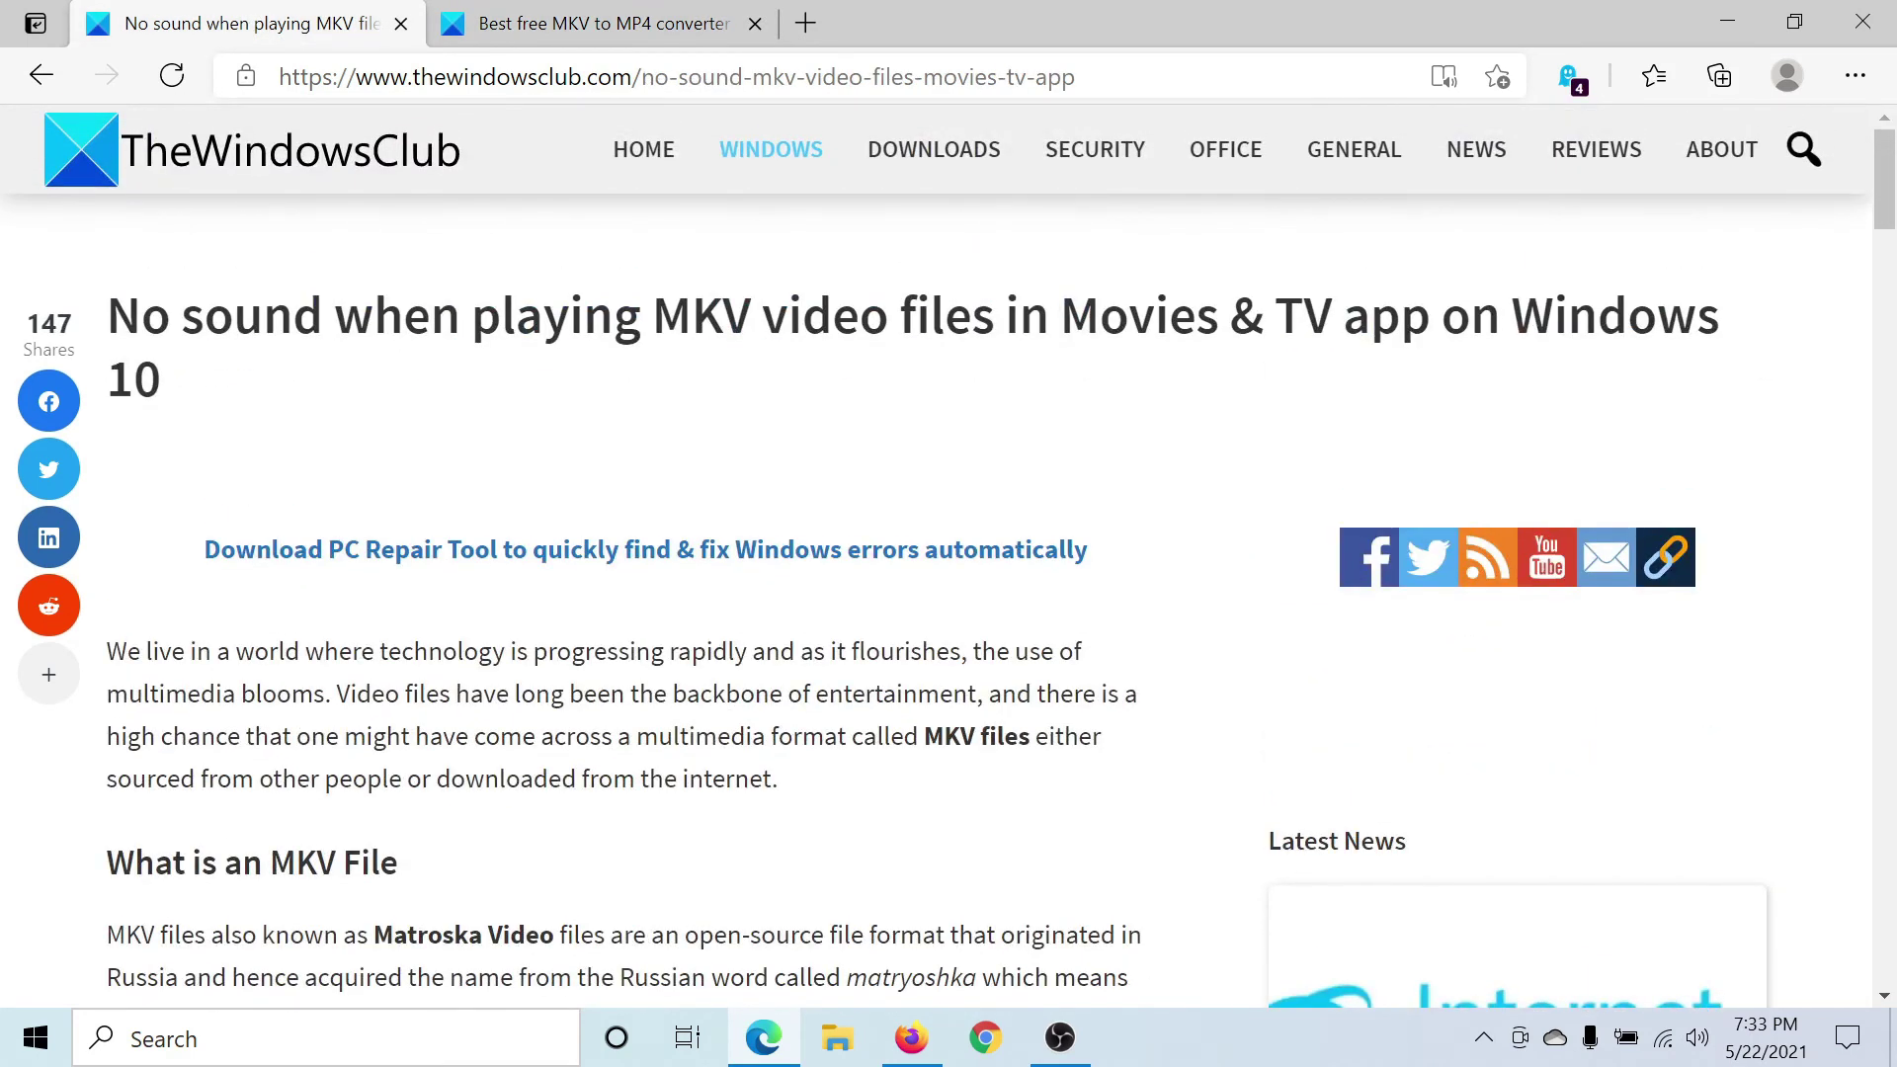